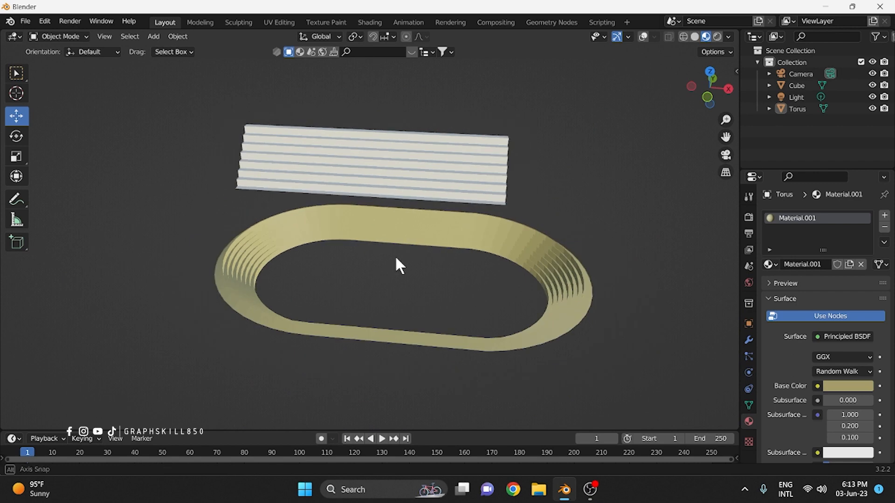
mouse_move(396, 261)
middle_down()
mouse_move(298, 248)
mouse_move(328, 284)
mouse_move(391, 260)
mouse_move(402, 272)
mouse_move(344, 270)
mouse_move(404, 275)
middle_up()
scroll(403, 275, up, 5)
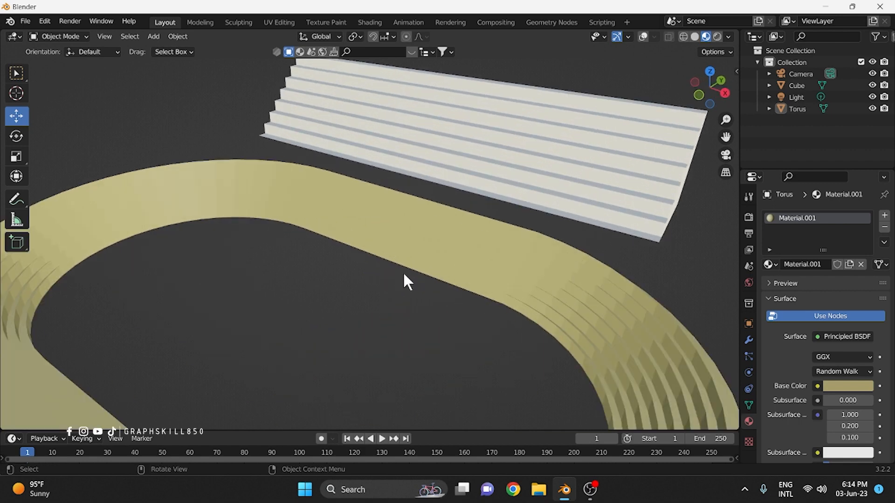
scroll(404, 276, down, 5)
scroll(412, 274, up, 5)
middle_drag(522, 316, 348, 218)
scroll(421, 212, down, 3)
- Start a new file from the General template
click(25, 21)
mouse_move(32, 30)
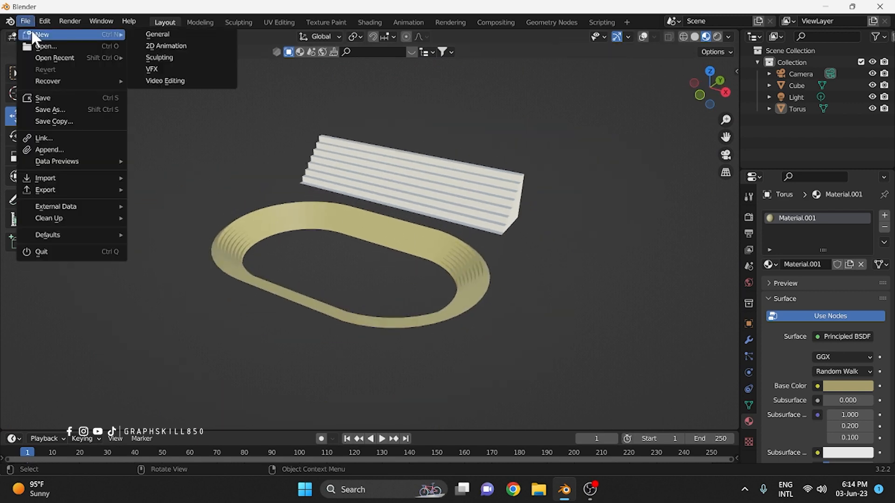
click(144, 35)
click(469, 264)
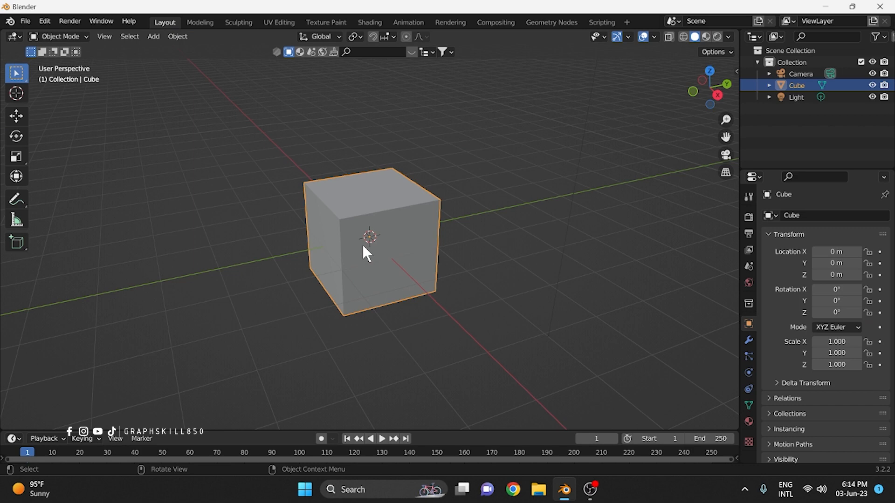
- Bevel the cube's upper front edge in Edit Mode with a width of about 1.67 m and 7 segments
key(Tab)
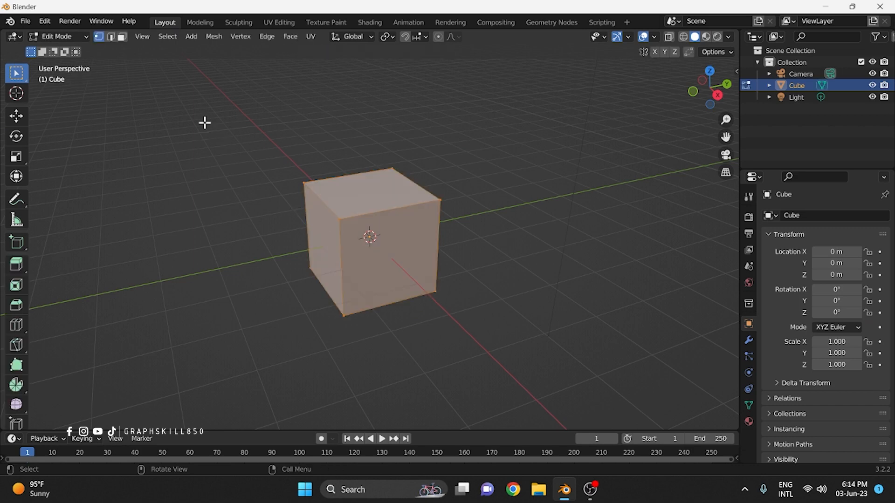
click(110, 37)
key(alt+a)
middle_drag(255, 238, 284, 266)
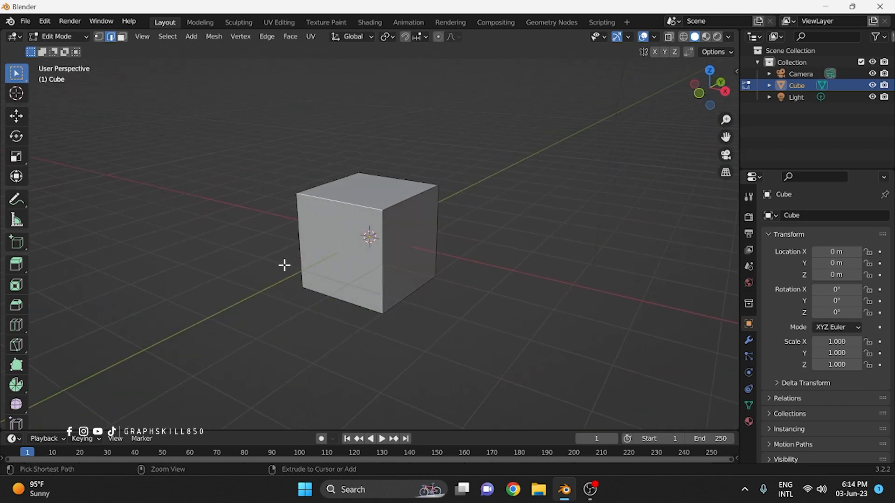
key(ctrl+b)
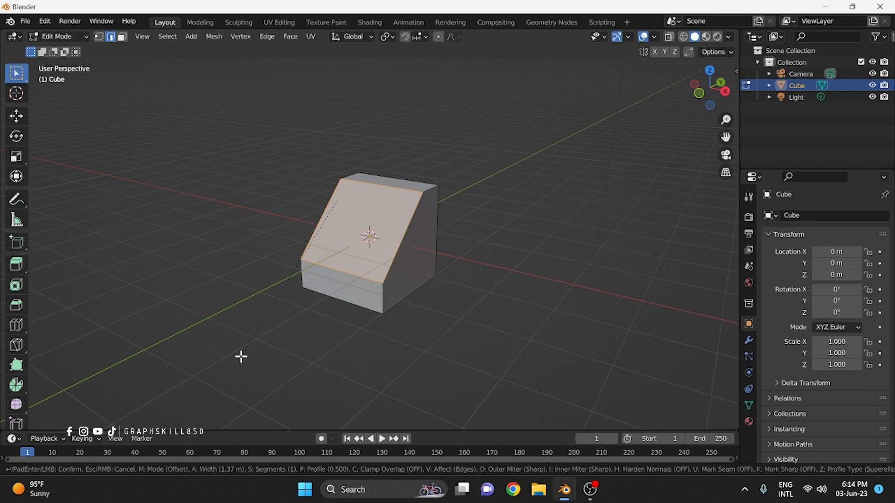
scroll(241, 357, up, 4)
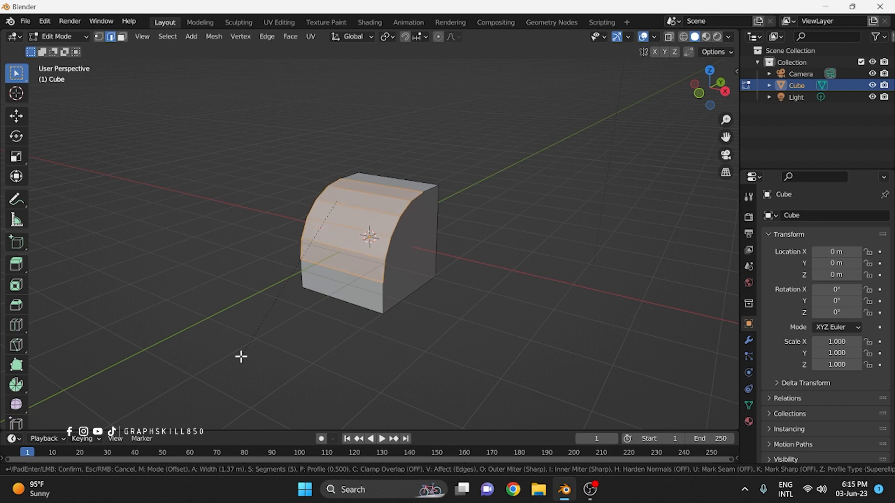
scroll(241, 357, up, 1)
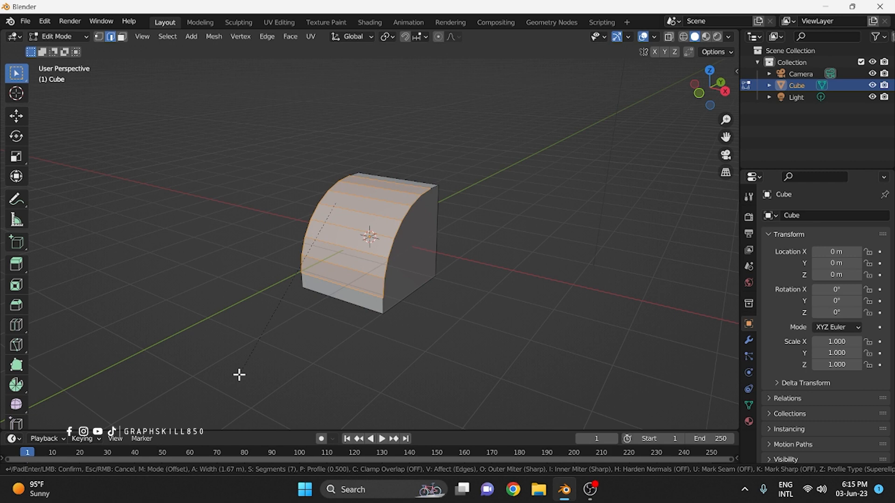
click(239, 375)
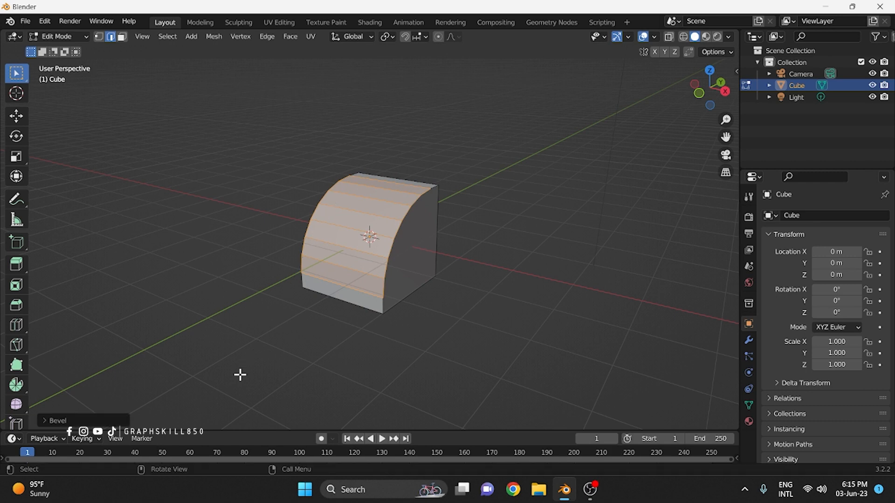
- Change the cube bevel's profile type to Custom and apply the Steps preset
click(60, 423)
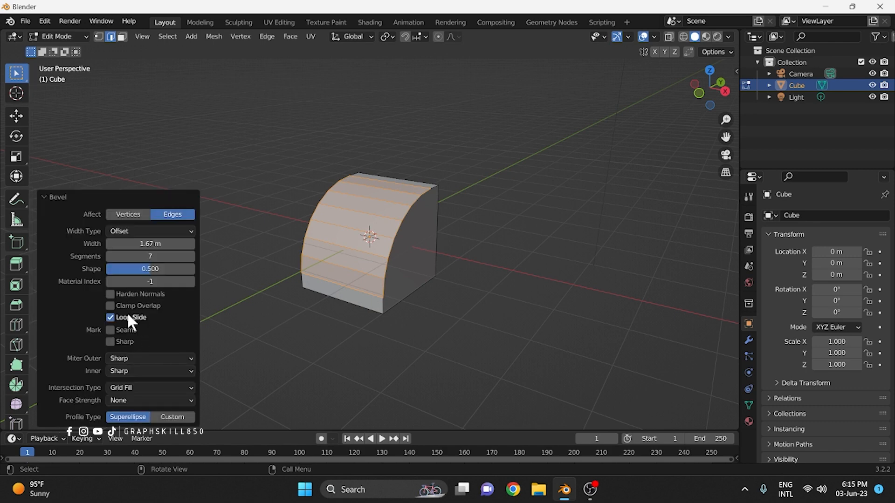
click(174, 416)
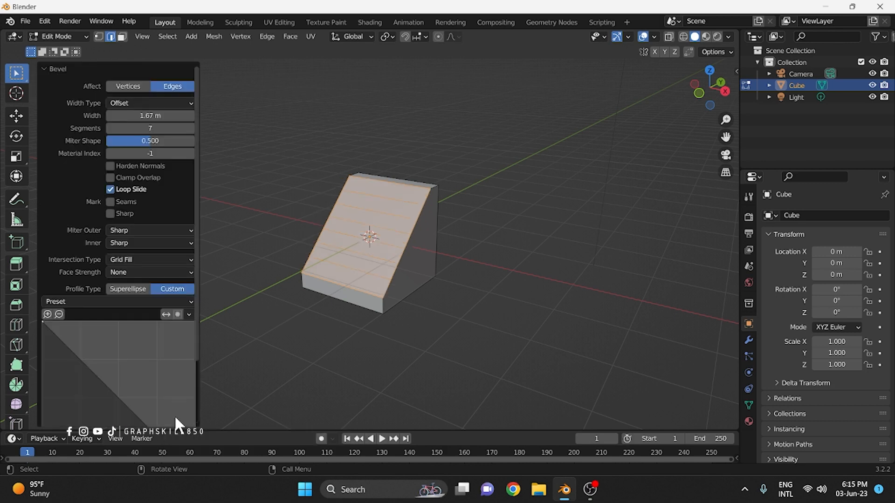
click(62, 304)
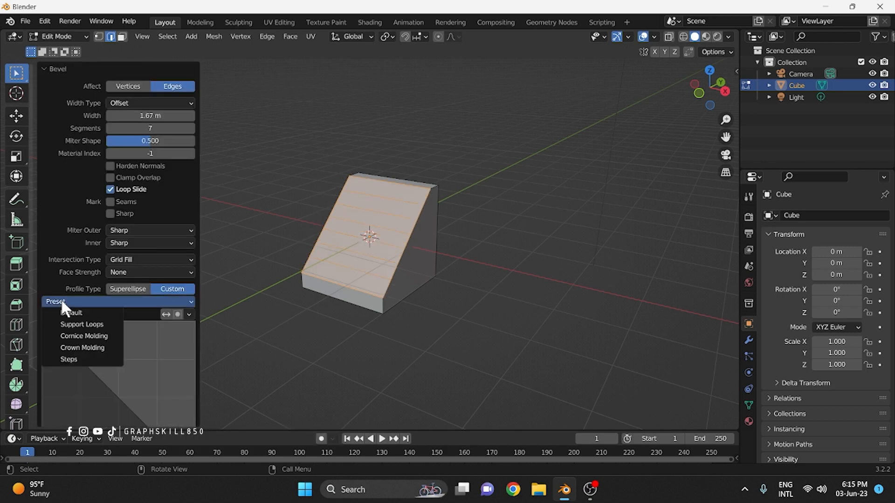
click(69, 359)
mouse_move(339, 338)
middle_down()
mouse_move(486, 336)
mouse_move(268, 326)
mouse_move(343, 326)
mouse_move(334, 325)
middle_up()
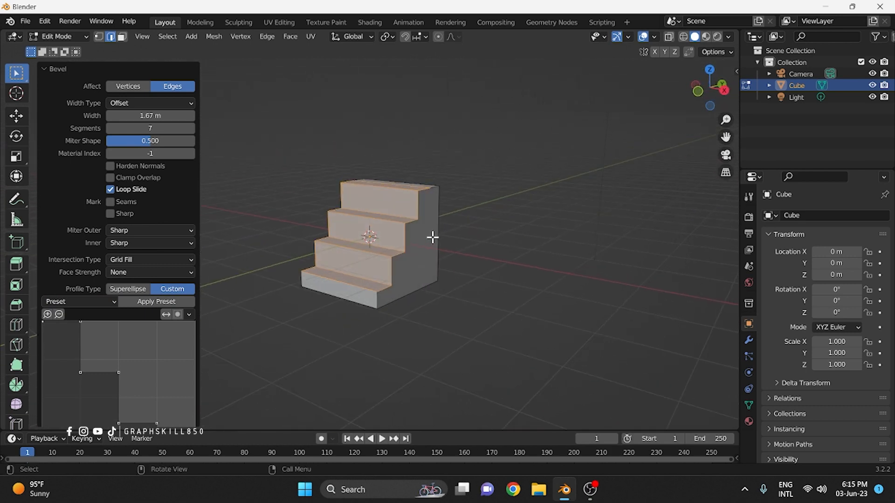
key(Tab)
key(Tab)
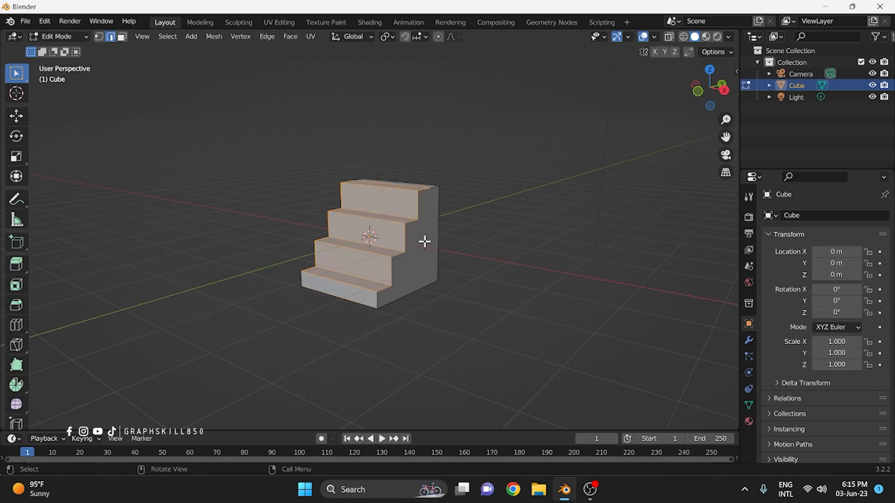
- Extrude the stepped side face of the cube outward by a little over 3 m to lengthen the staircase
key(alt+a)
click(123, 36)
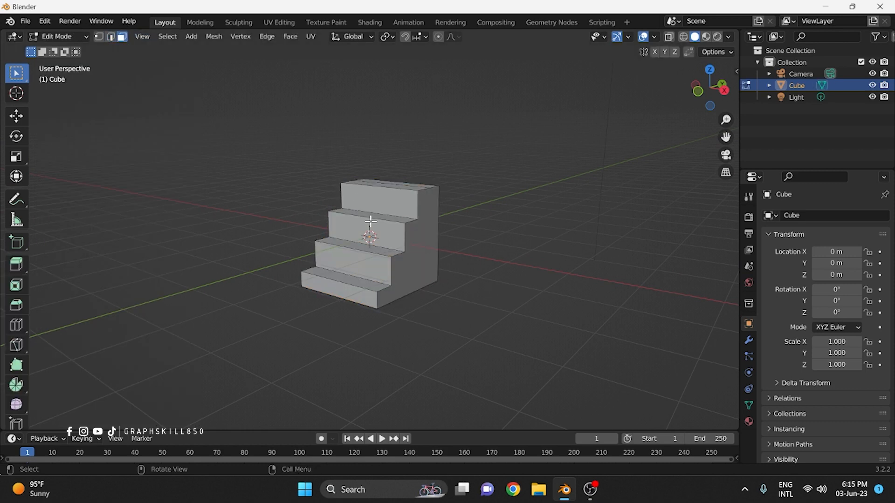
click(413, 266)
key(e)
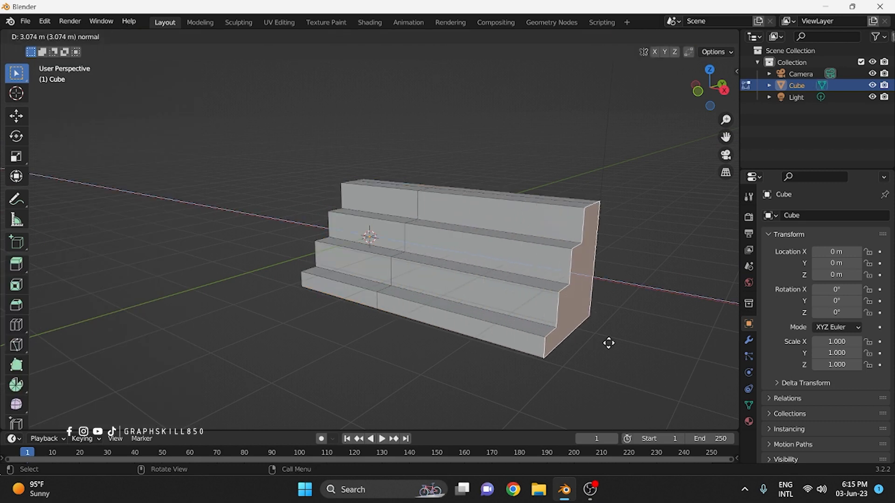
click(632, 360)
scroll(632, 360, down, 4)
mouse_move(380, 305)
middle_down()
mouse_move(363, 319)
mouse_move(393, 308)
mouse_move(332, 291)
mouse_move(373, 297)
middle_up()
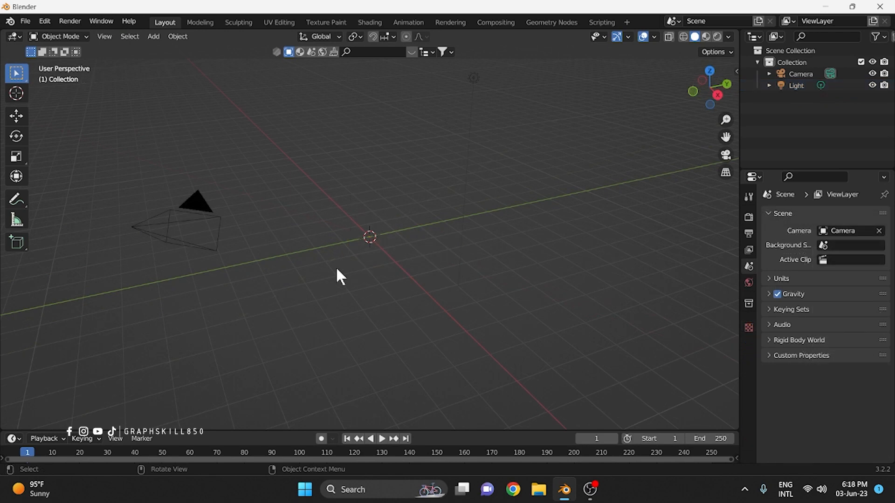
- Add a torus mesh to the empty scene and set its minor segments to 3
key(shift+a)
mouse_move(299, 239)
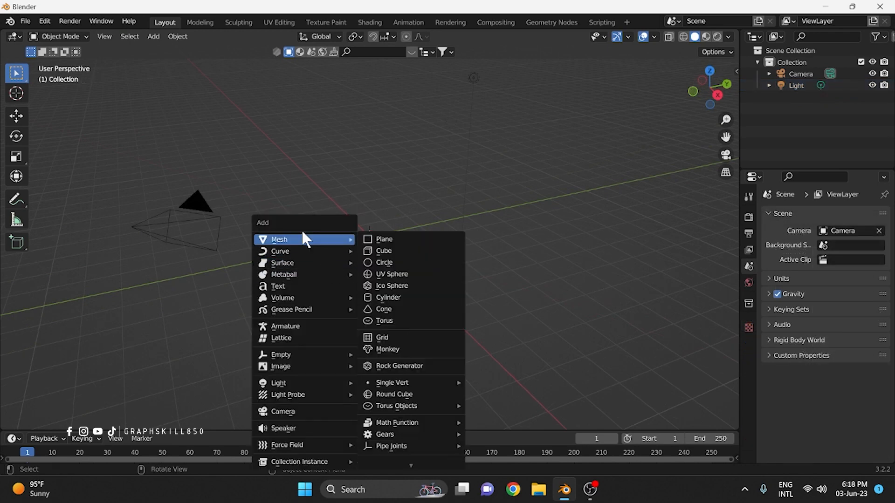
click(396, 323)
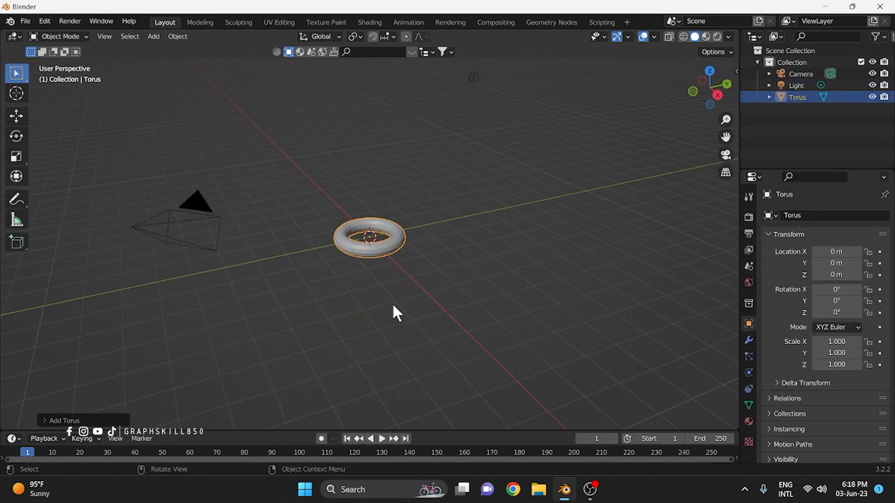
click(58, 422)
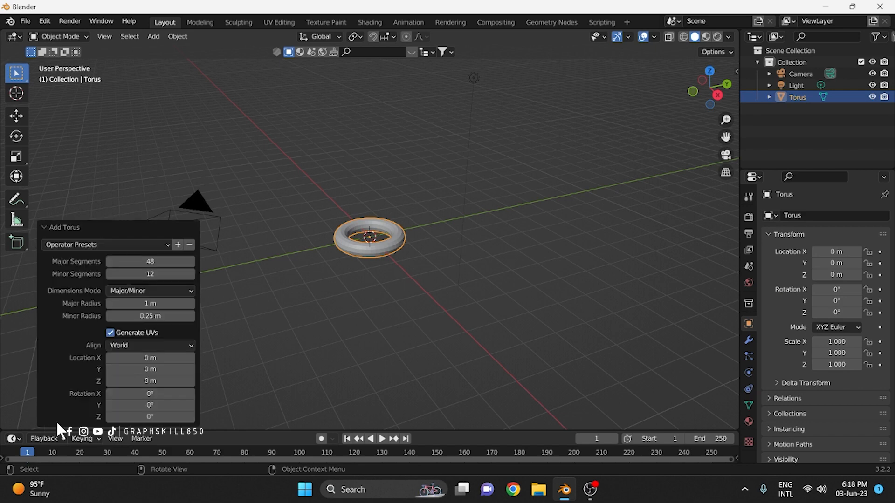
click(150, 275)
text(3)
key(Return)
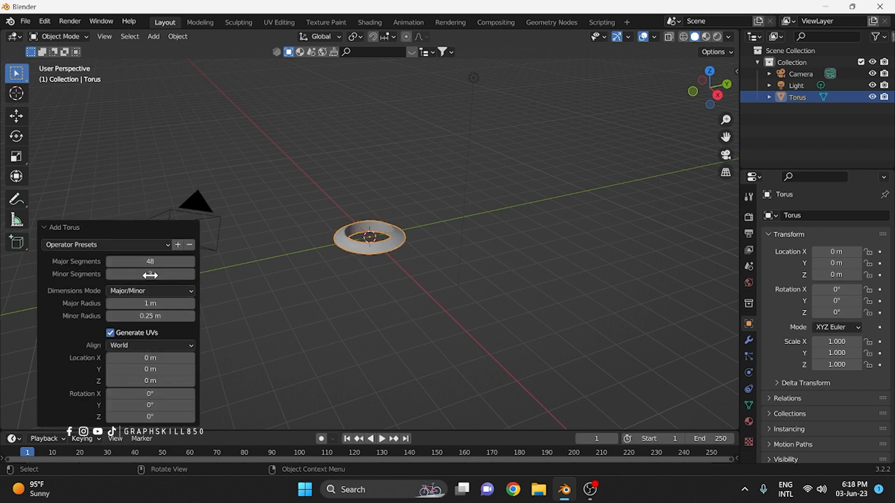
- Bevel the torus's upper inner edge loop in Edit Mode with a width of about 0.401 m and 14 segments
scroll(379, 234, up, 4)
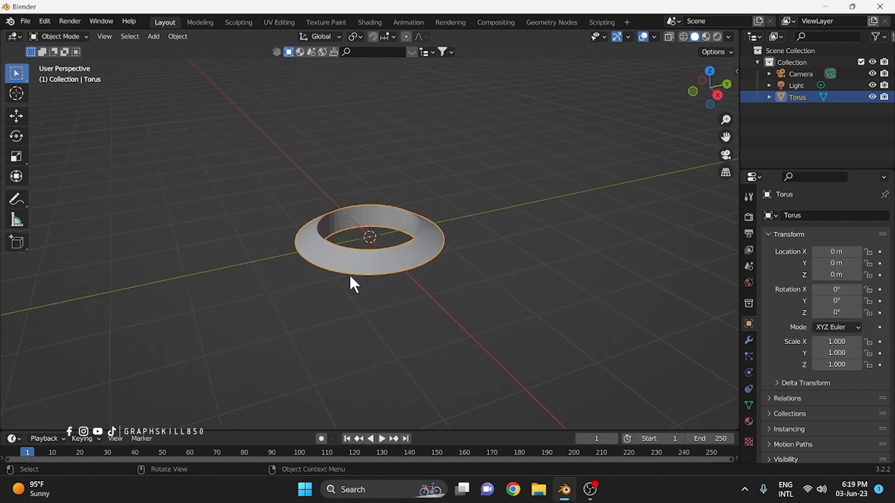
key(Tab)
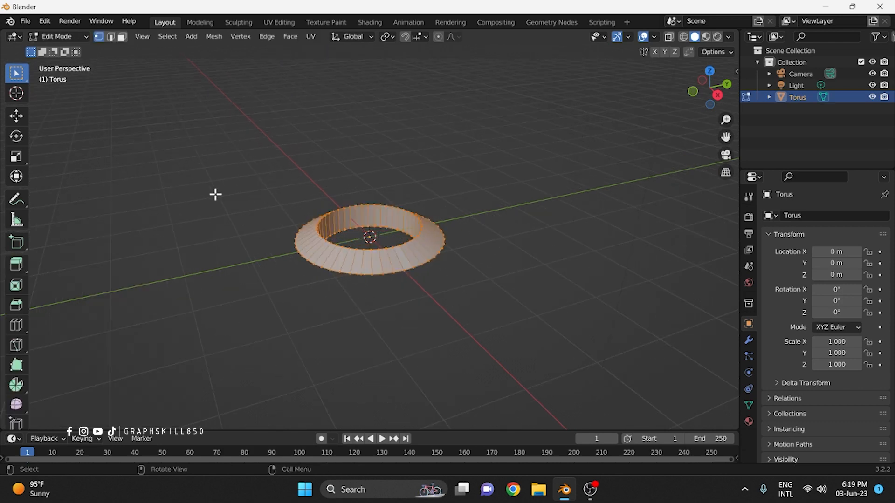
click(110, 37)
scroll(373, 210, up, 5)
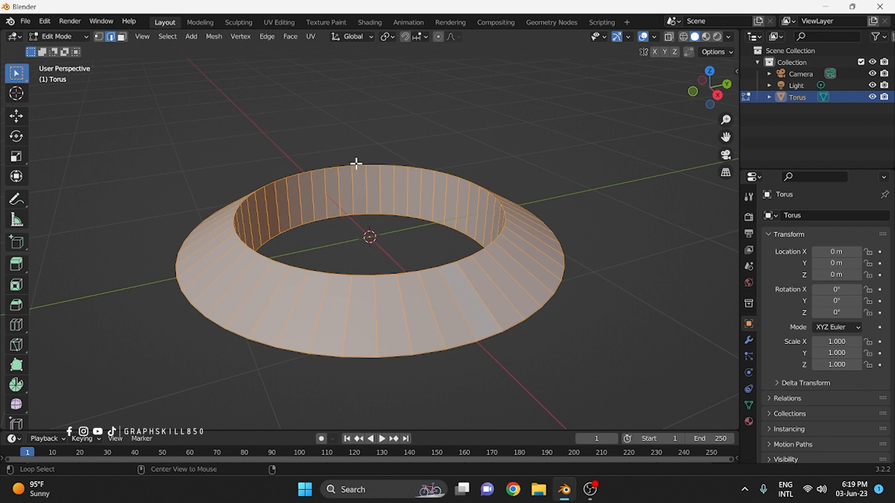
alt+click(358, 164)
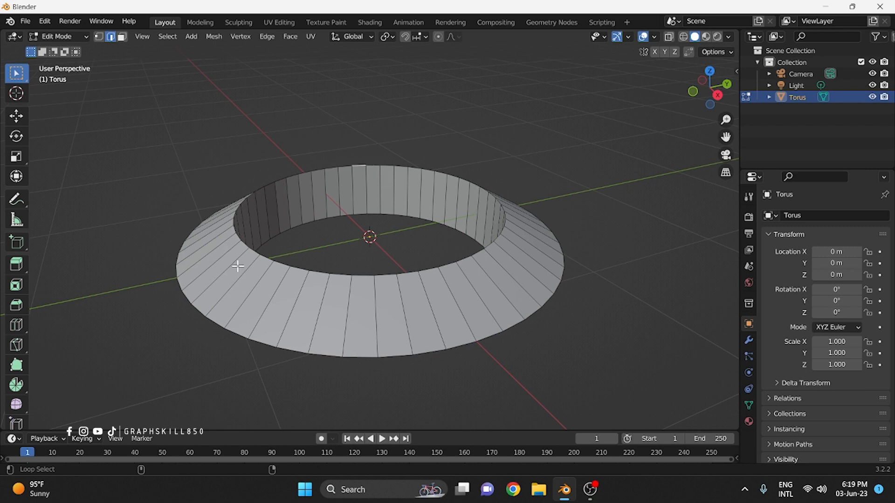
alt+click(371, 163)
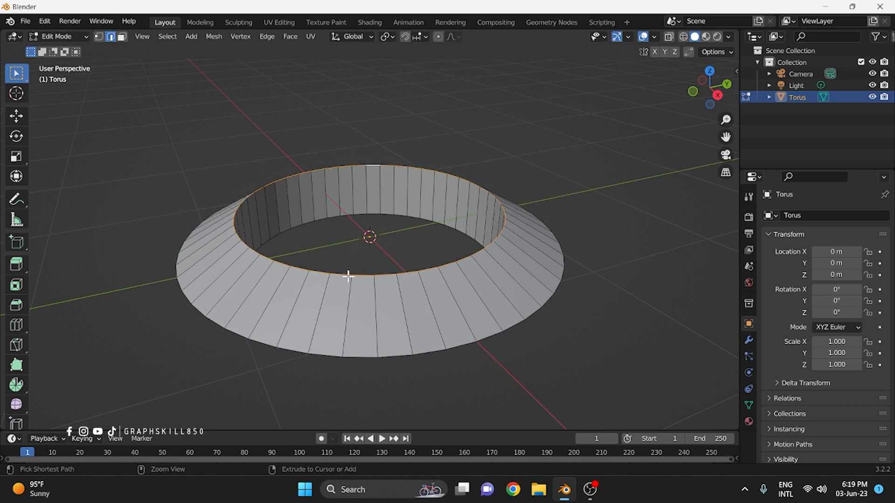
key(ctrl+b)
scroll(332, 329, up, 8)
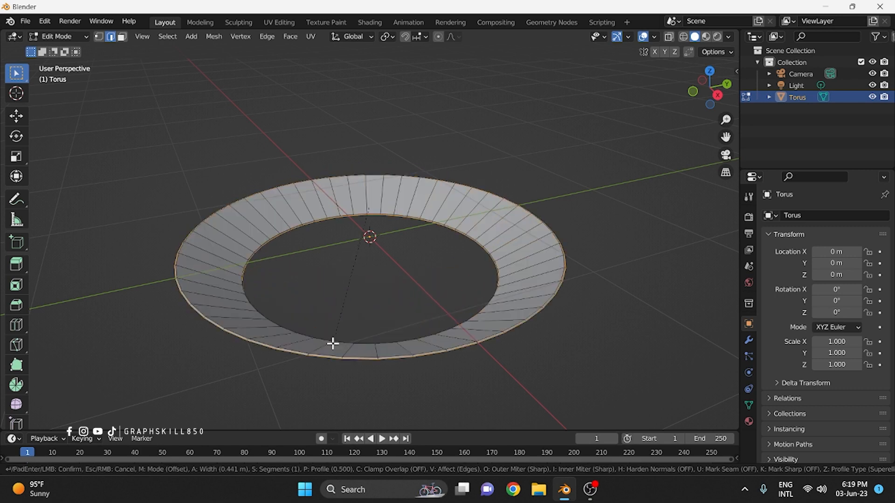
scroll(333, 331, up, 5)
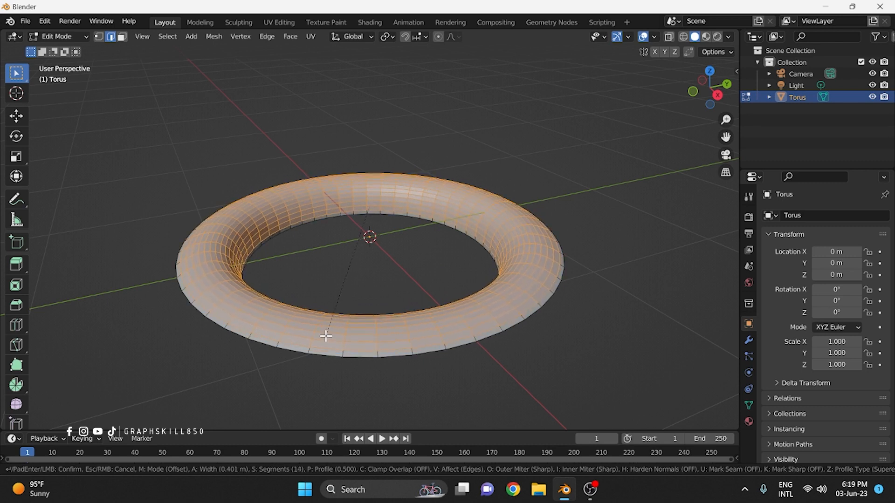
click(325, 335)
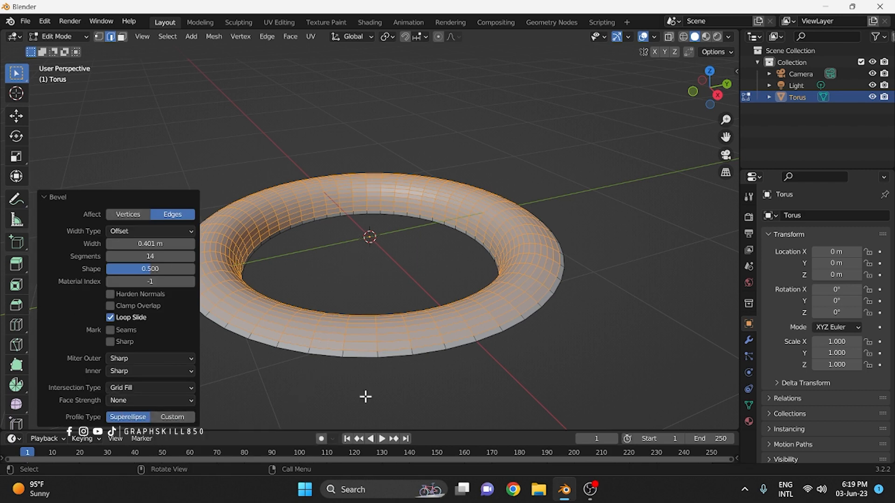
- Turn the torus bevel into stepped rows using a Custom profile with the Steps preset
click(171, 416)
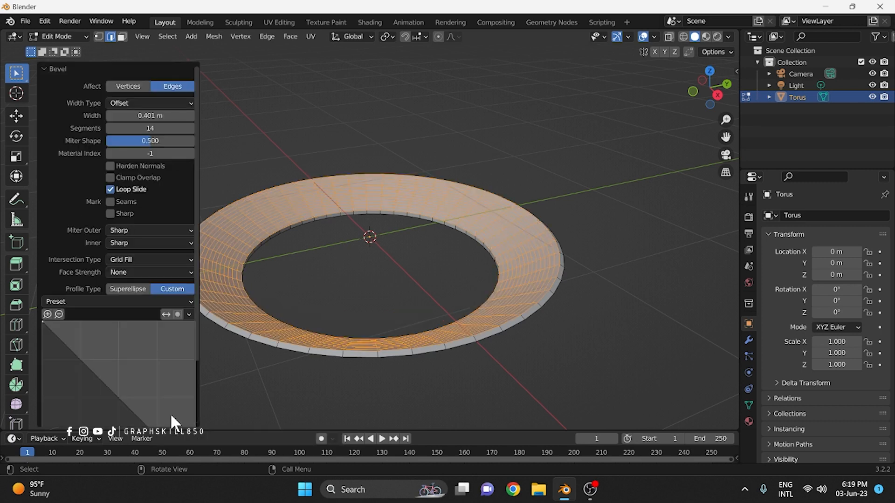
click(69, 308)
click(64, 360)
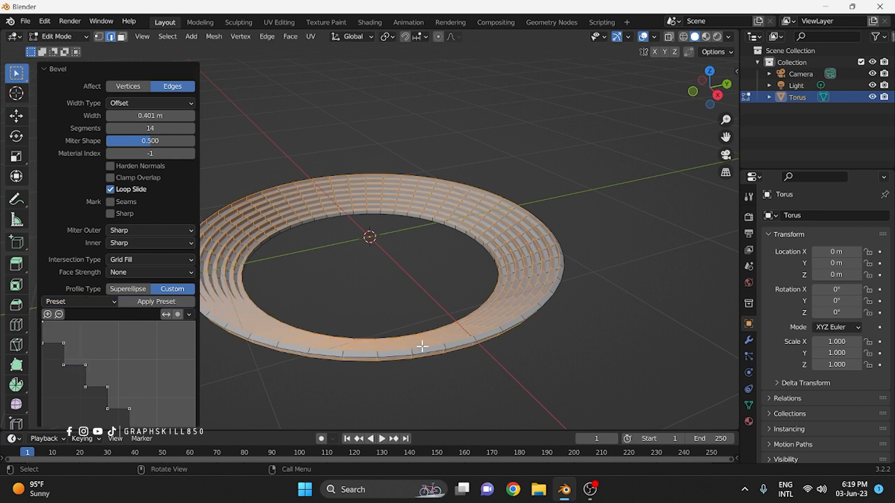
middle_drag(367, 300, 421, 242)
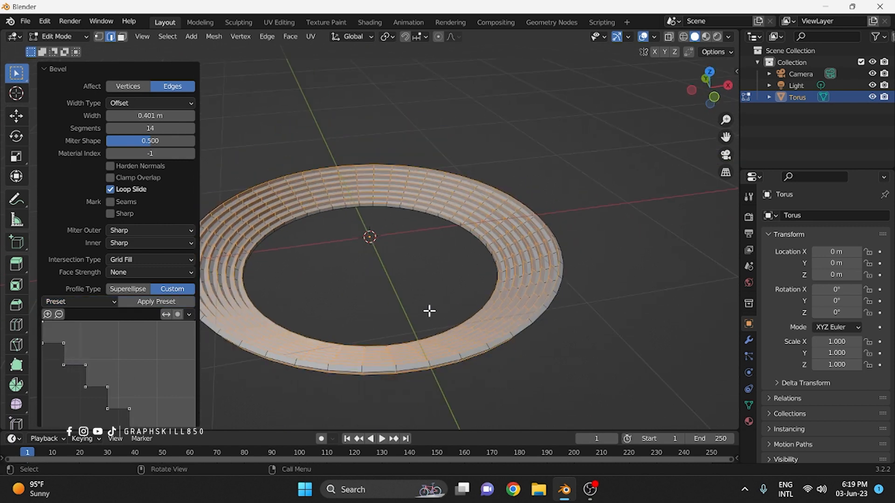
middle_drag(376, 285, 450, 270)
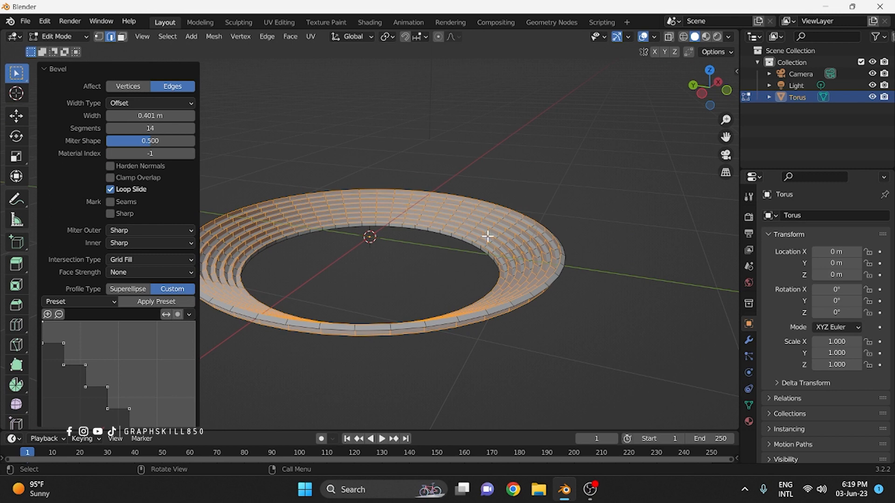
- With X-ray on in top view, select the vertices of the torus's +X half and move them about 1.71 m along X to form an oval
key(KP_7)
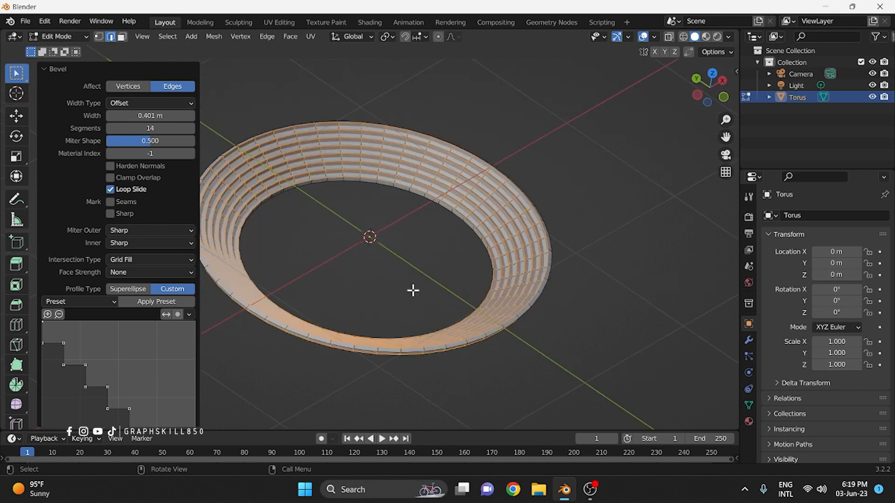
key(KP_5)
key(alt+a)
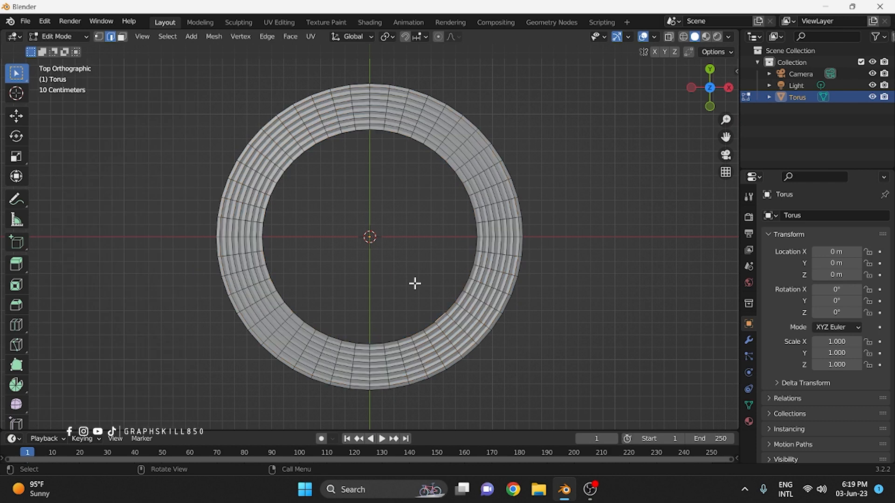
click(666, 38)
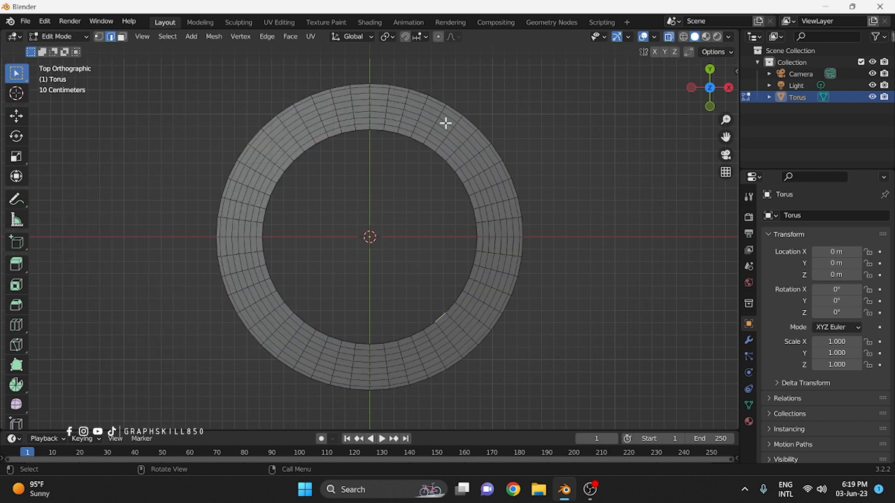
click(100, 37)
drag(639, 406, 377, 75)
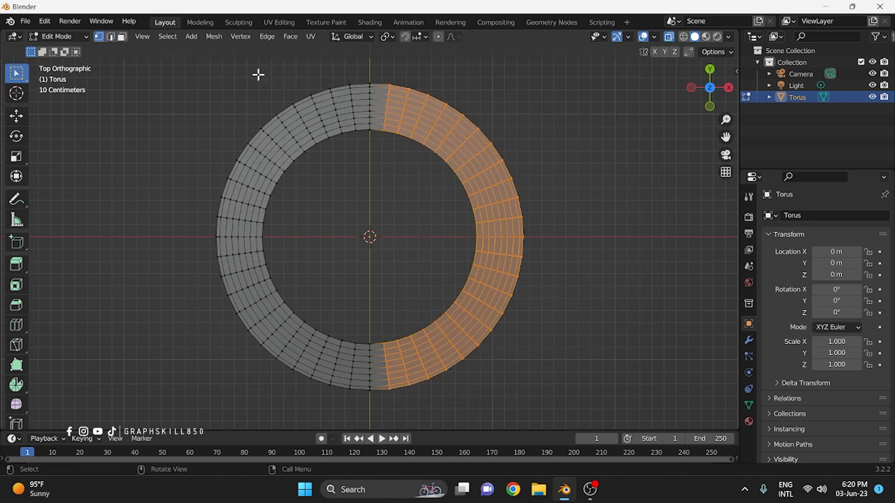
click(21, 115)
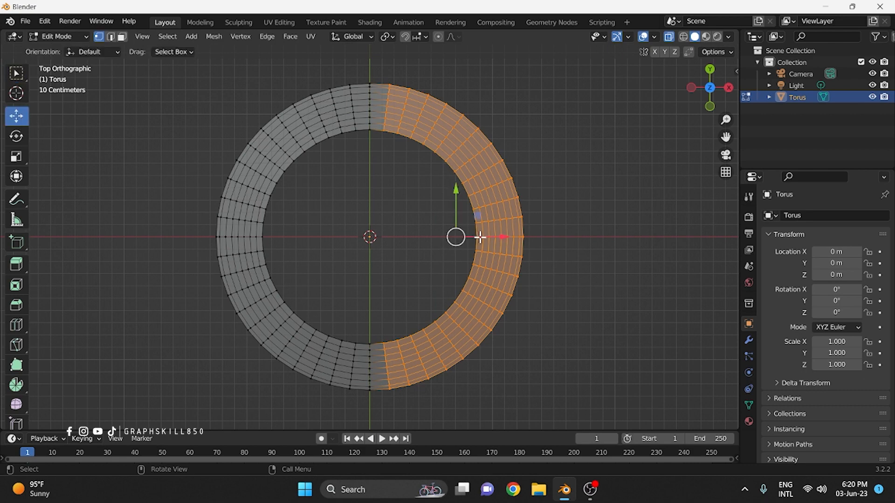
drag(479, 237, 692, 250)
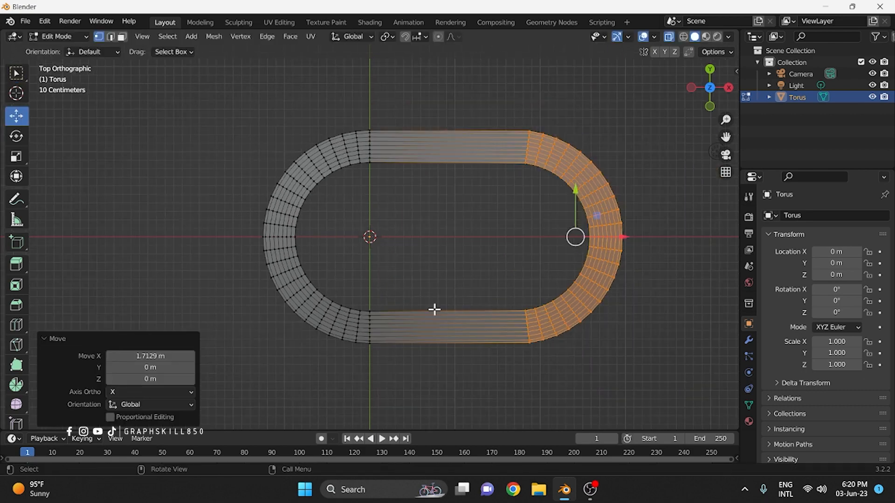
- Return to Object Mode and turn X-ray off to inspect the stretched oval stand in solid shading
key(Tab)
middle_drag(429, 293, 350, 183)
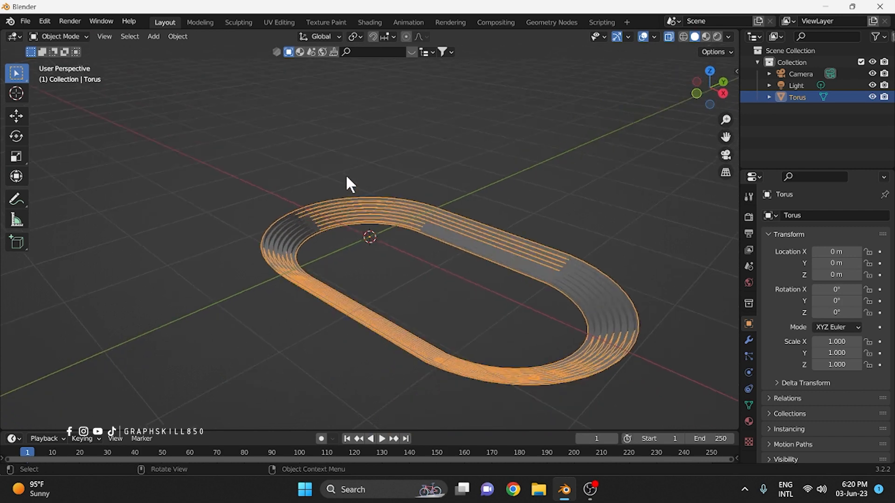
click(663, 39)
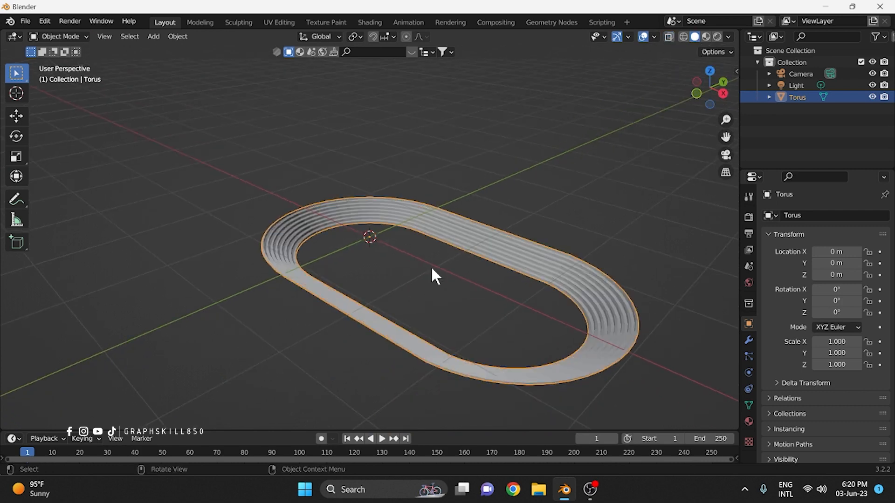
middle_drag(434, 273, 281, 258)
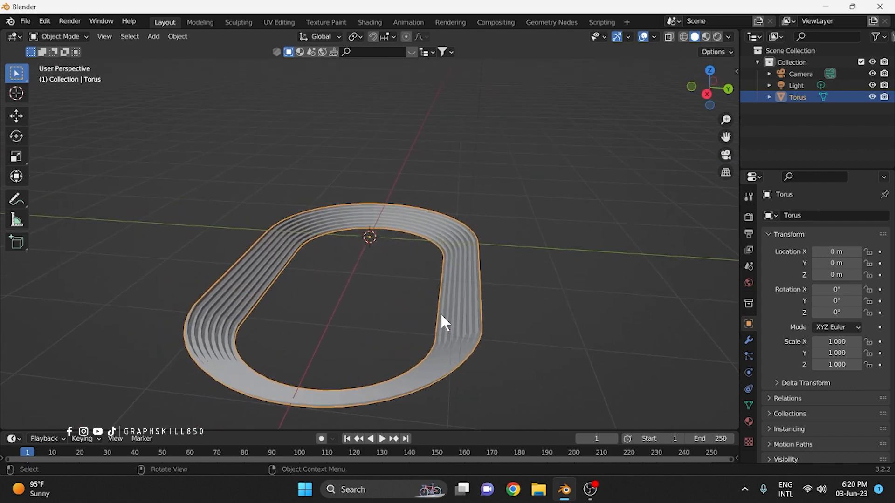